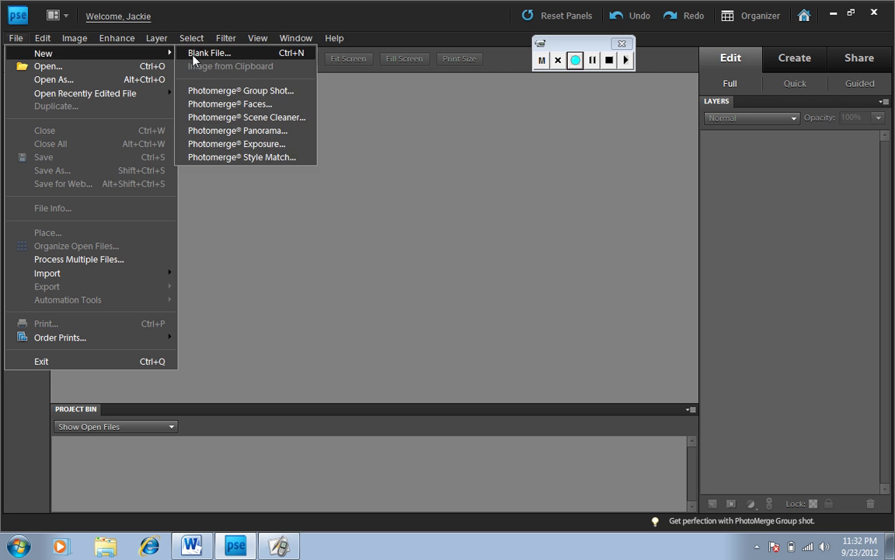
Create a blank 1000 x 344 pixel RGB document at 96.012 pixels/inch with a transparent background.
{"action": "left_click", "coordinate": [211, 49]}
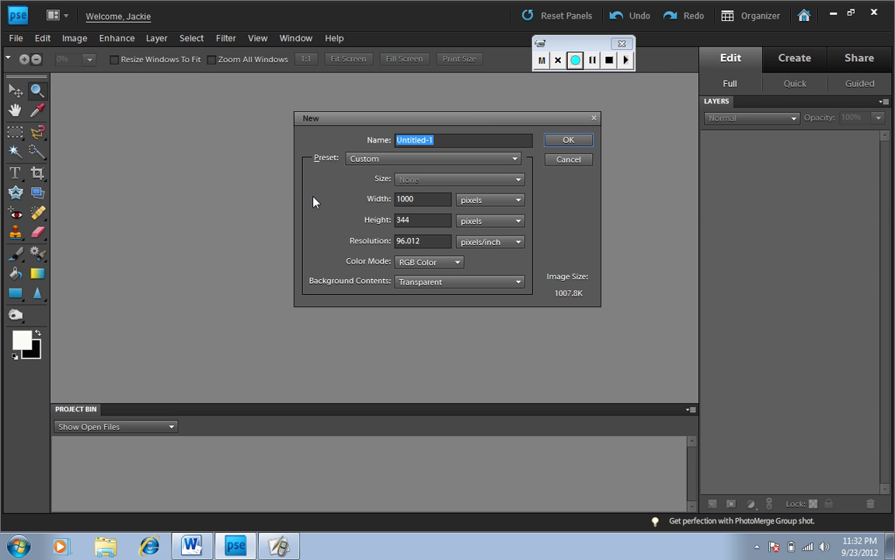
{"action": "left_click", "coordinate": [481, 287]}
{"action": "left_click", "coordinate": [481, 287]}
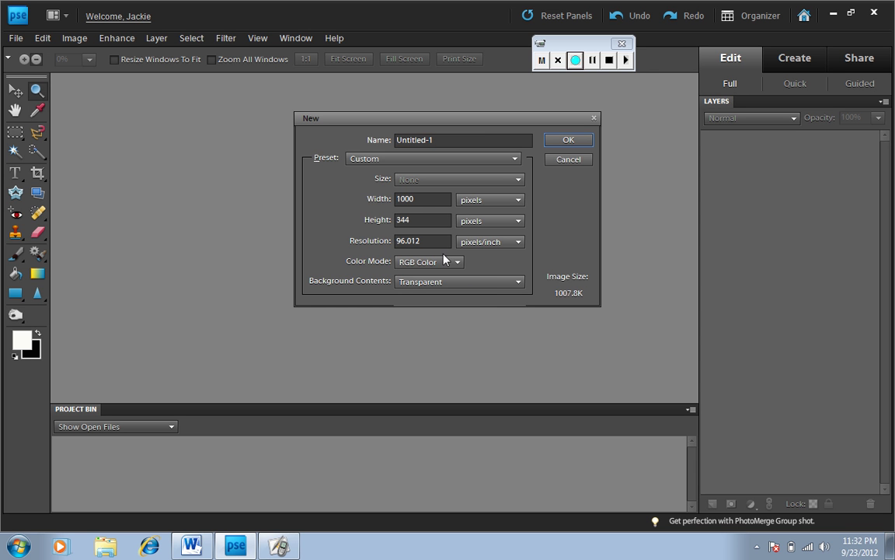
{"action": "left_click", "coordinate": [568, 140]}
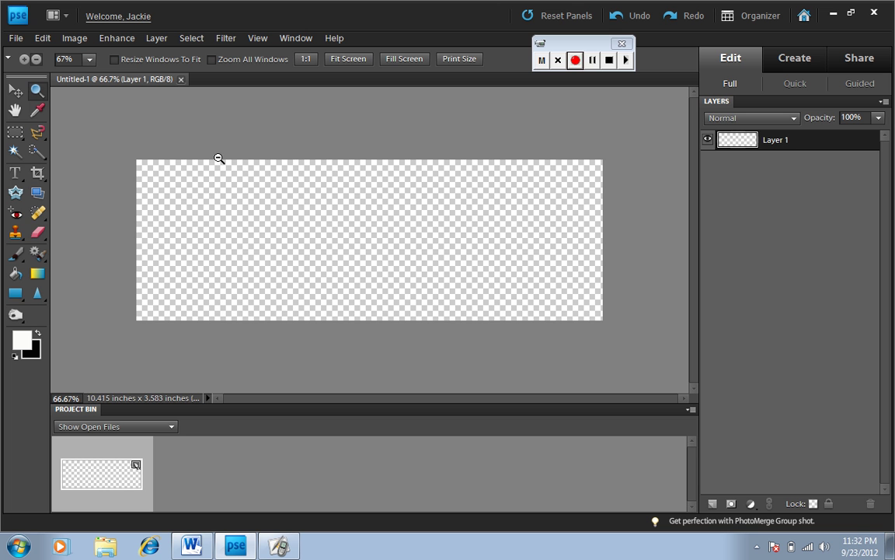
Add the horizontal text "ALHS" in Showcard Gothic Regular on the canvas.
{"action": "left_click", "coordinate": [14, 174]}
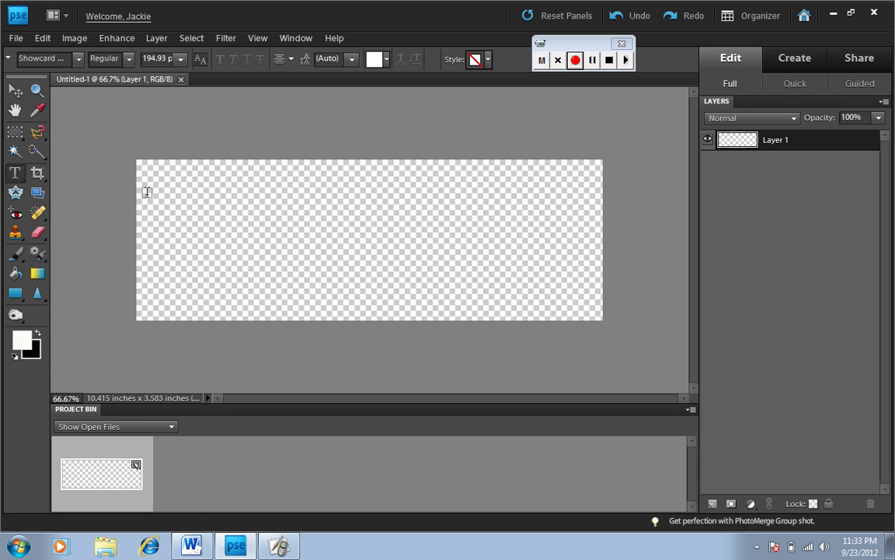
{"action": "left_click", "coordinate": [78, 58]}
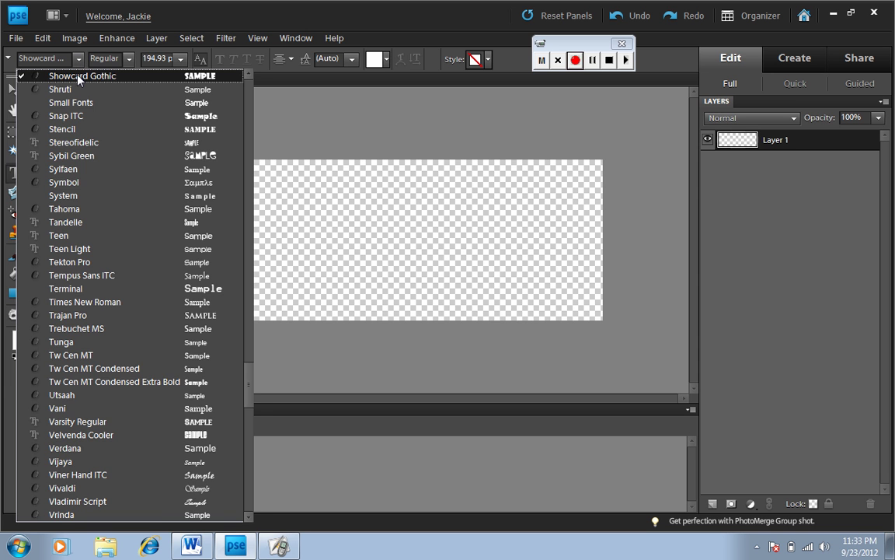
{"action": "left_click", "coordinate": [78, 75]}
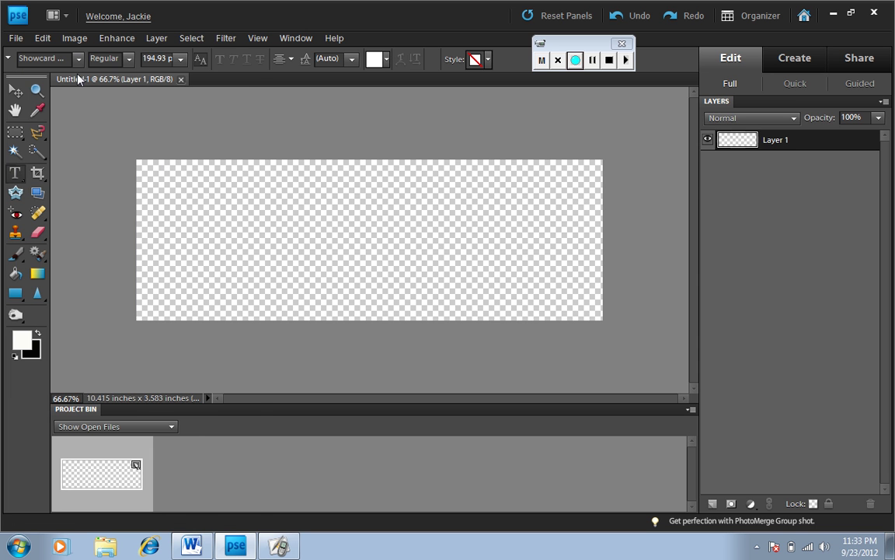
{"action": "left_click", "coordinate": [182, 244]}
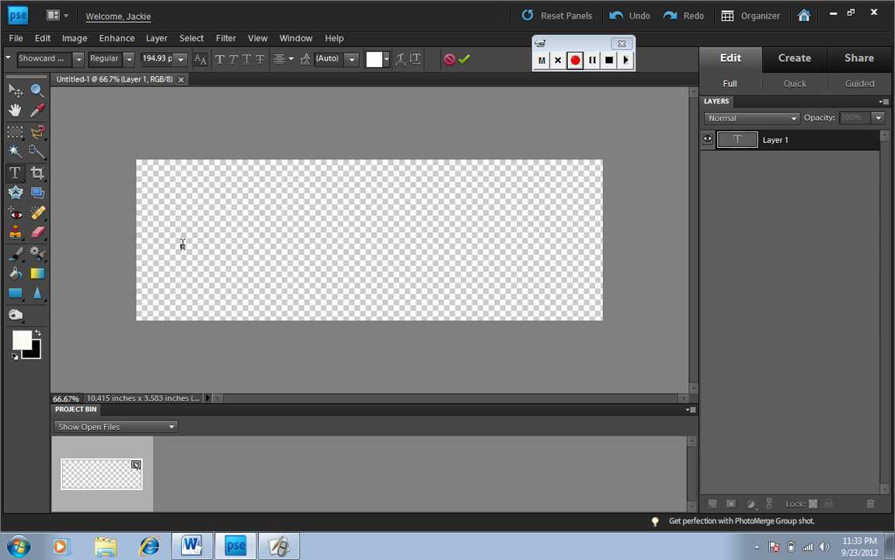
{"action": "type", "text": "THIS"}
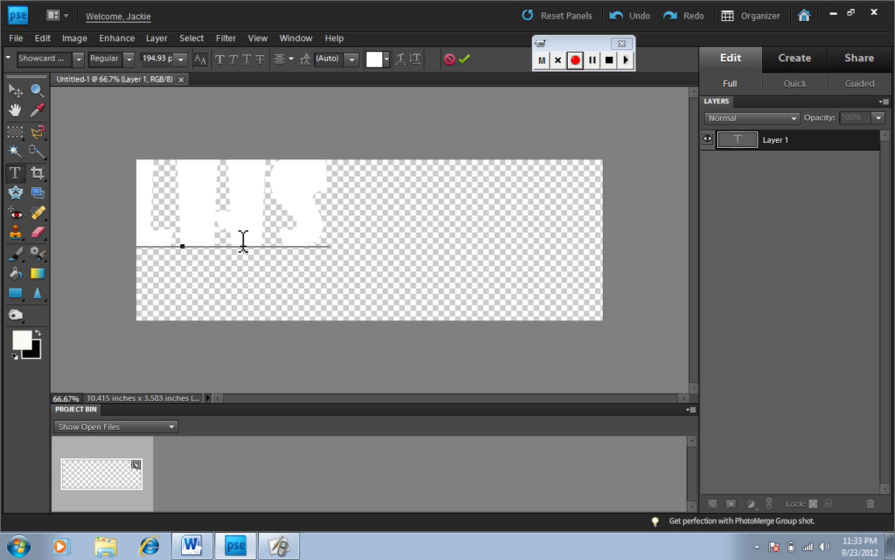
Select the whole ALHS text and set its color to black.
{"action": "left_click", "coordinate": [386, 60]}
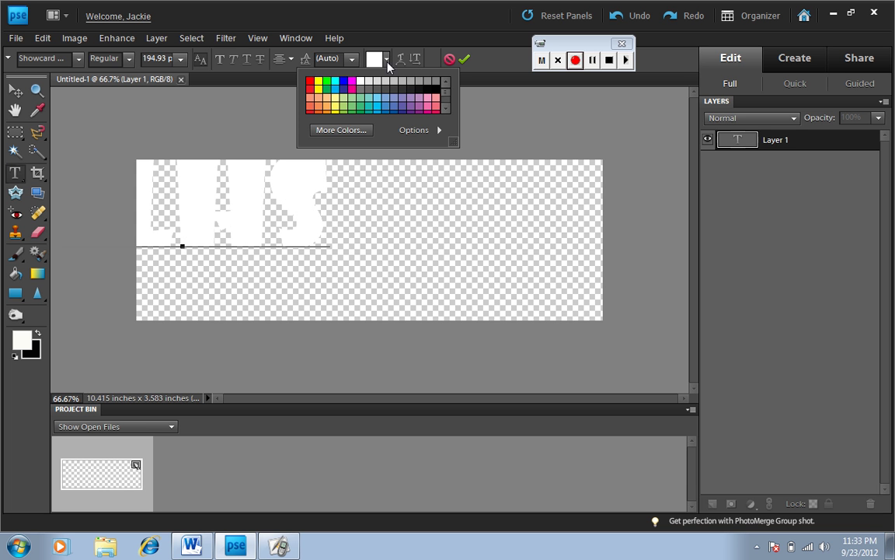
{"action": "left_click", "coordinate": [440, 86]}
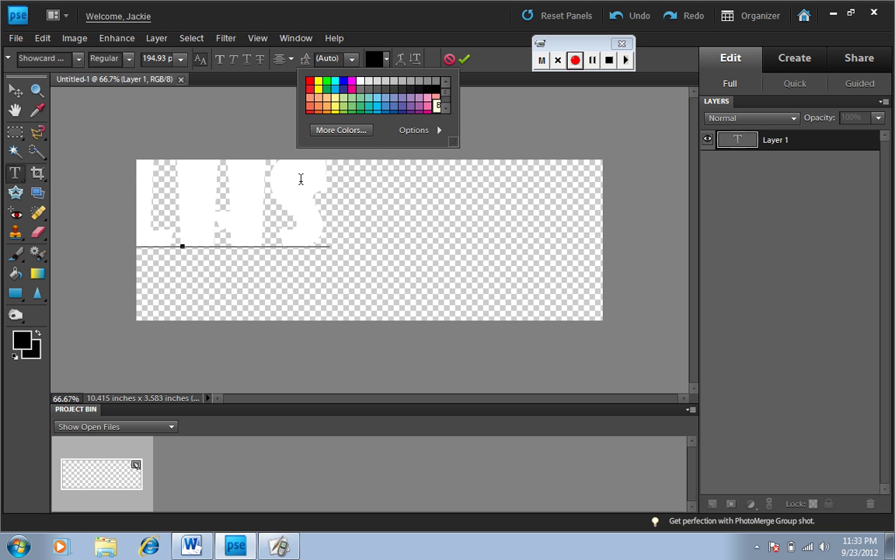
{"action": "double_click", "coordinate": [264, 206]}
{"action": "left_click", "coordinate": [387, 59]}
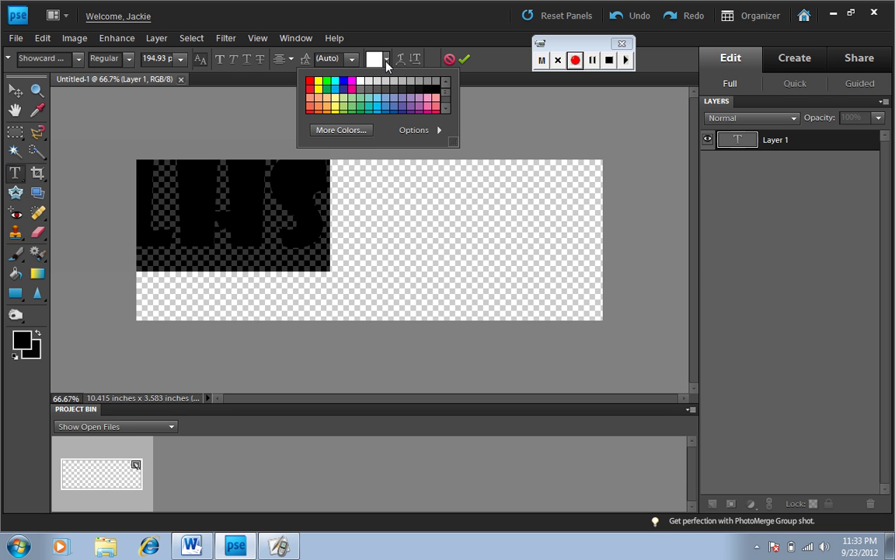
{"action": "left_click", "coordinate": [440, 82]}
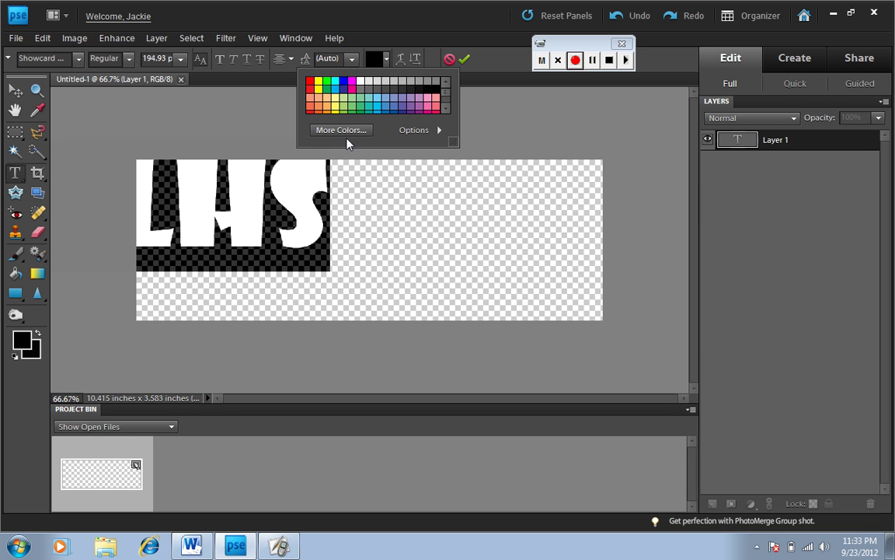
Move the ALHS text fully onto the canvas and scale it to about 158% width and 153% height so it fills the canvas.
{"action": "left_click", "coordinate": [18, 94]}
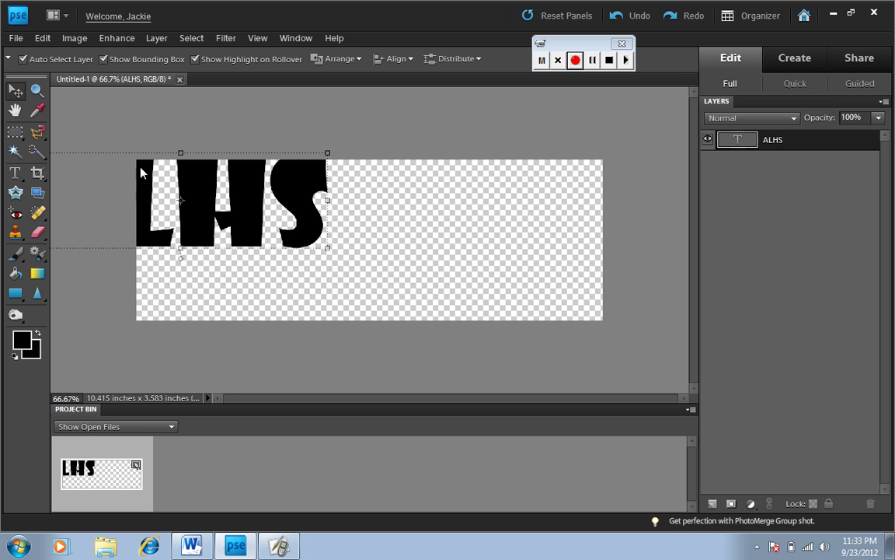
{"action": "left_click_drag", "start_coordinate": [184, 192], "coordinate": [352, 240]}
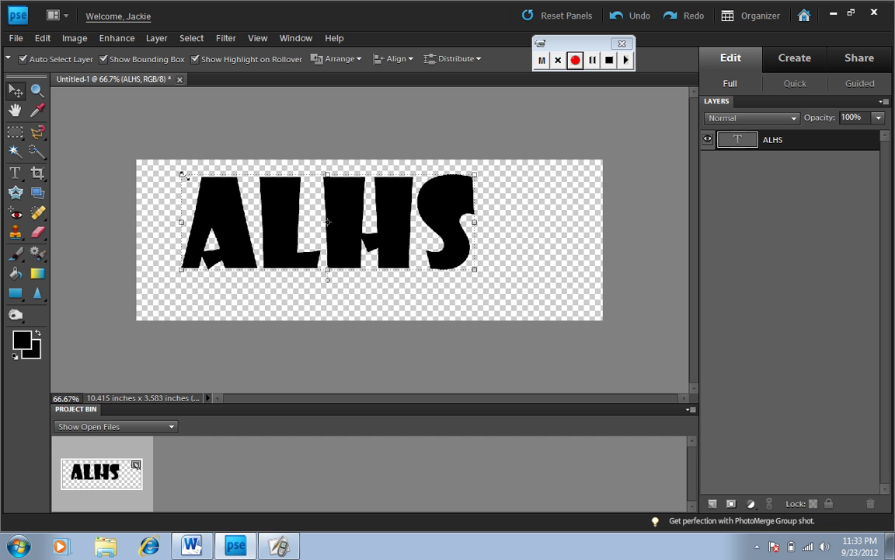
{"action": "left_click_drag", "start_coordinate": [188, 178], "coordinate": [142, 164]}
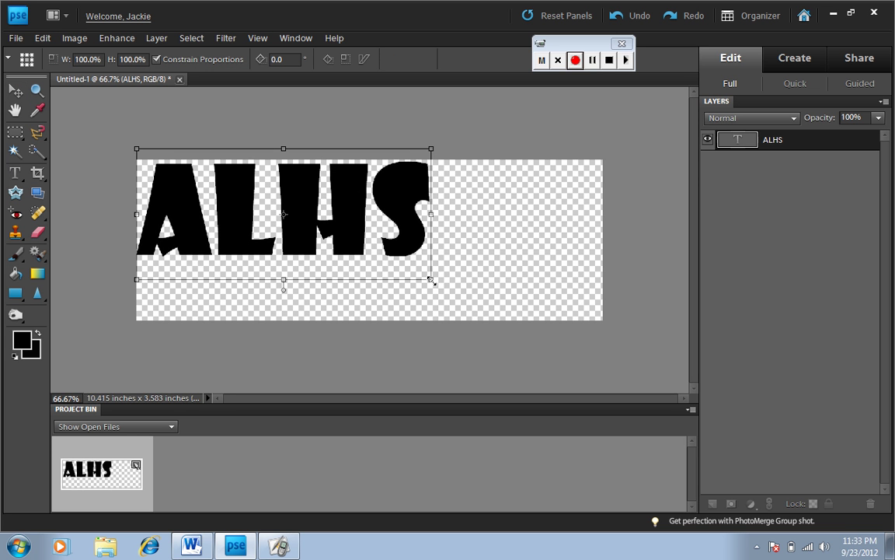
{"action": "left_click_drag", "start_coordinate": [433, 279], "coordinate": [589, 322]}
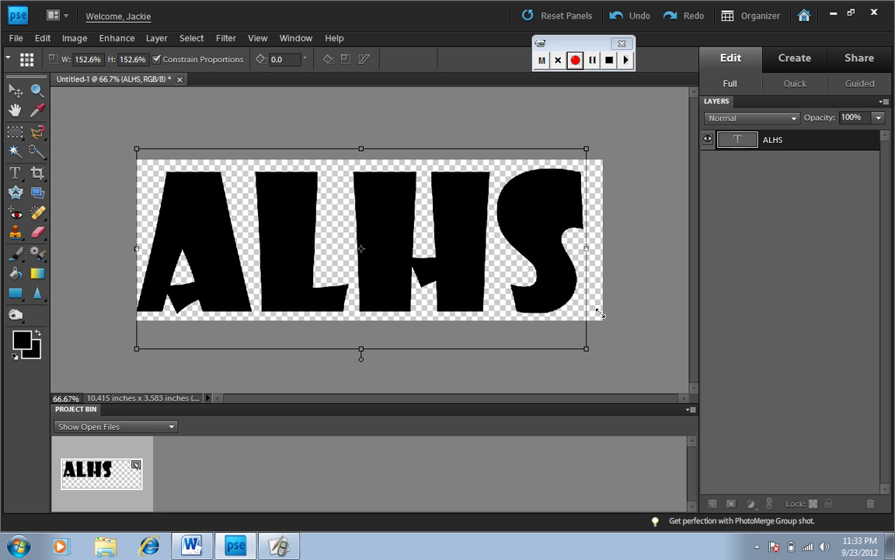
{"action": "left_click_drag", "start_coordinate": [588, 248], "coordinate": [602, 248]}
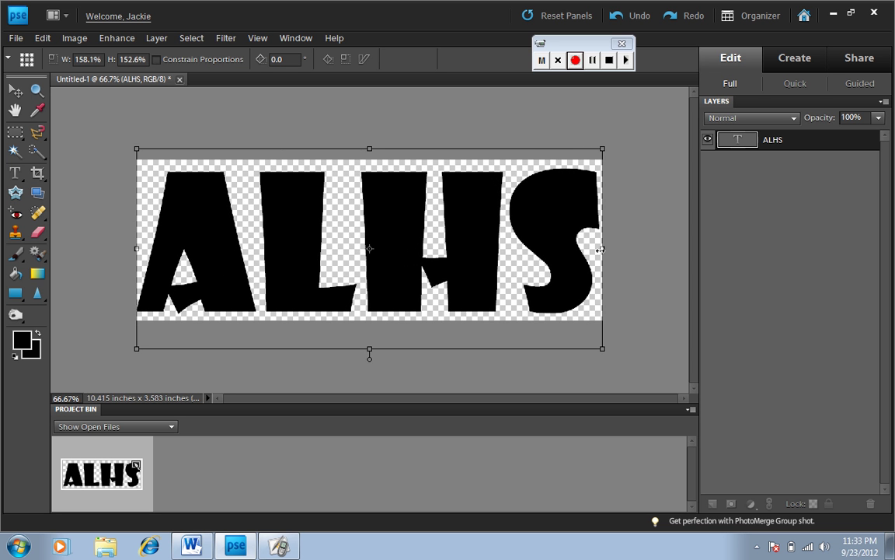
{"action": "left_click", "coordinate": [570, 365]}
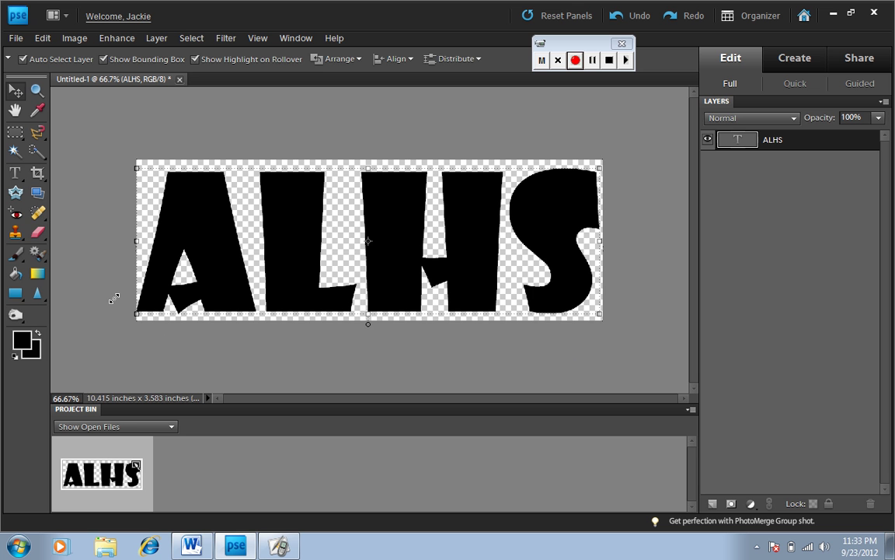
Open the rainbow pattern image rain.png from My Pictures, flattening its 16-bit layers.
{"action": "left_click", "coordinate": [24, 38]}
{"action": "left_click", "coordinate": [37, 66]}
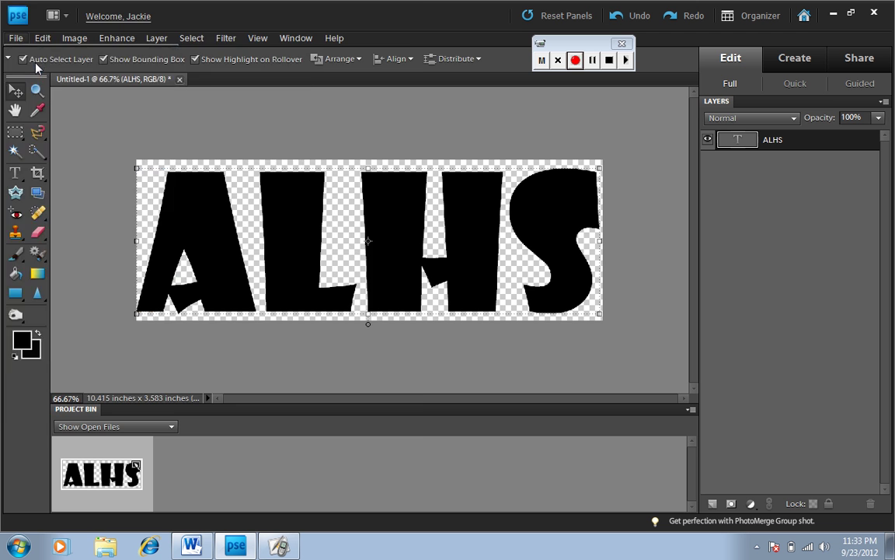
{"action": "left_click_drag", "start_coordinate": [397, 76], "coordinate": [410, 186]}
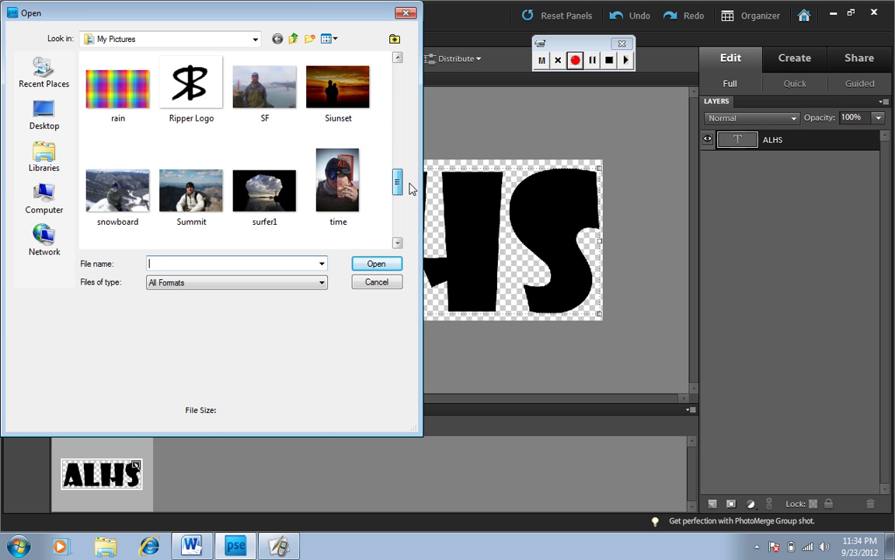
{"action": "double_click", "coordinate": [129, 99]}
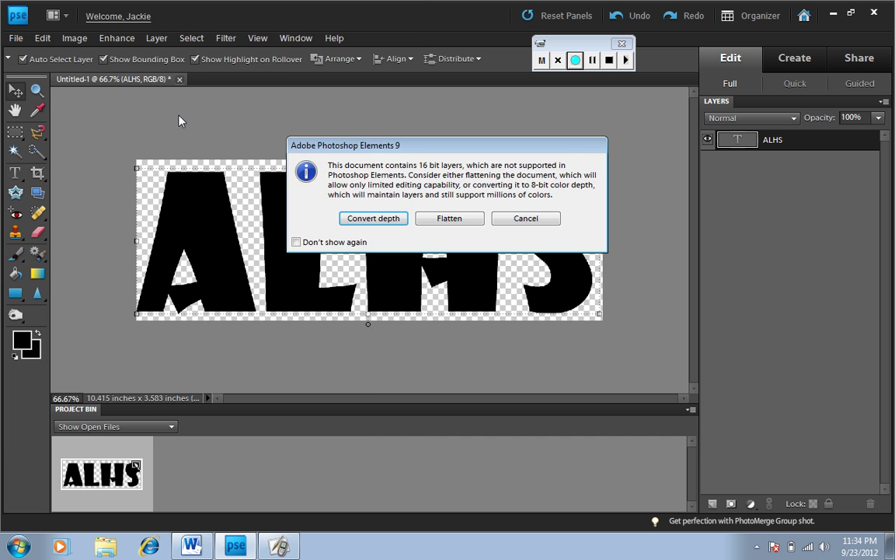
{"action": "left_click", "coordinate": [425, 220]}
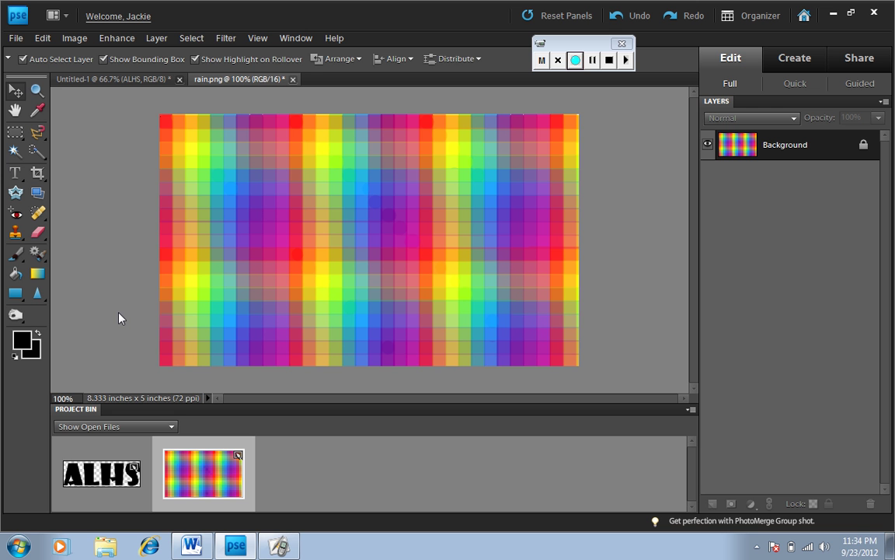
Copy the entire rainbow image and paste it as a new layer above the text in the ALHS document.
{"action": "key", "text": "ctrl+a"}
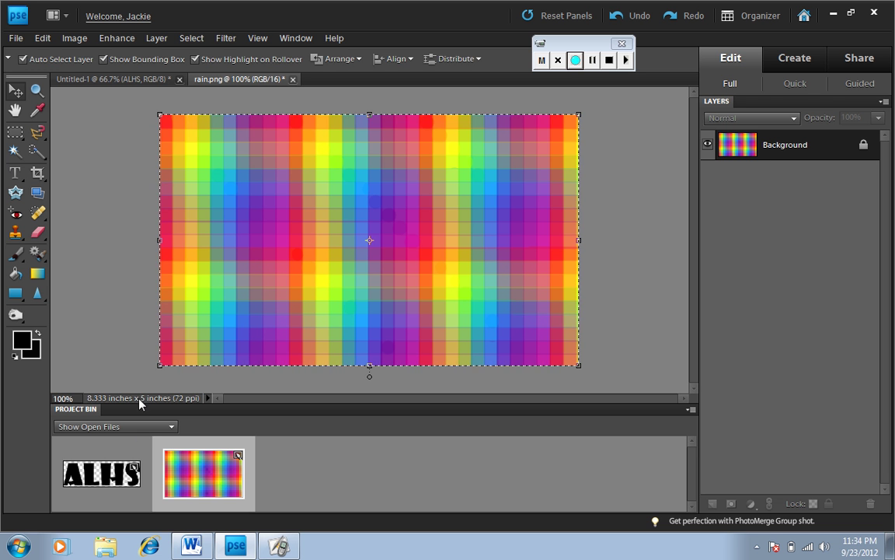
{"action": "left_click", "coordinate": [125, 481]}
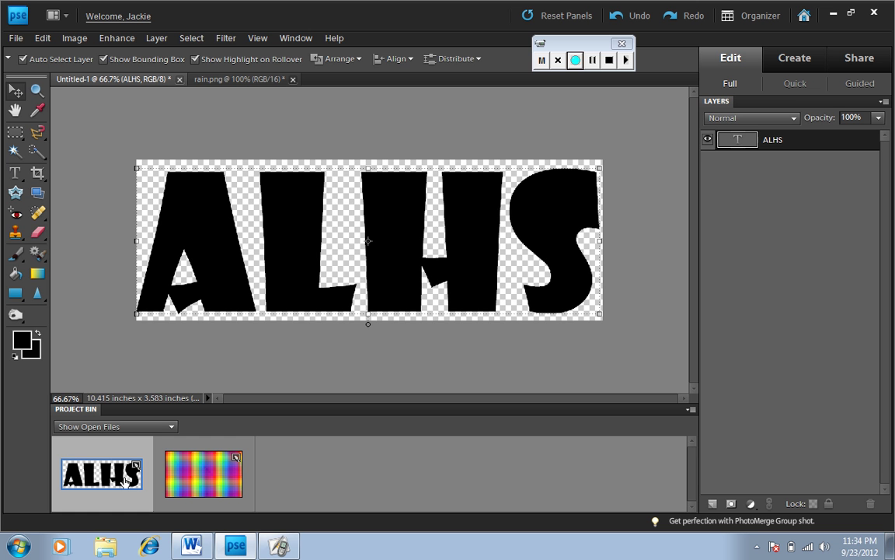
{"action": "key", "text": "ctrl+v"}
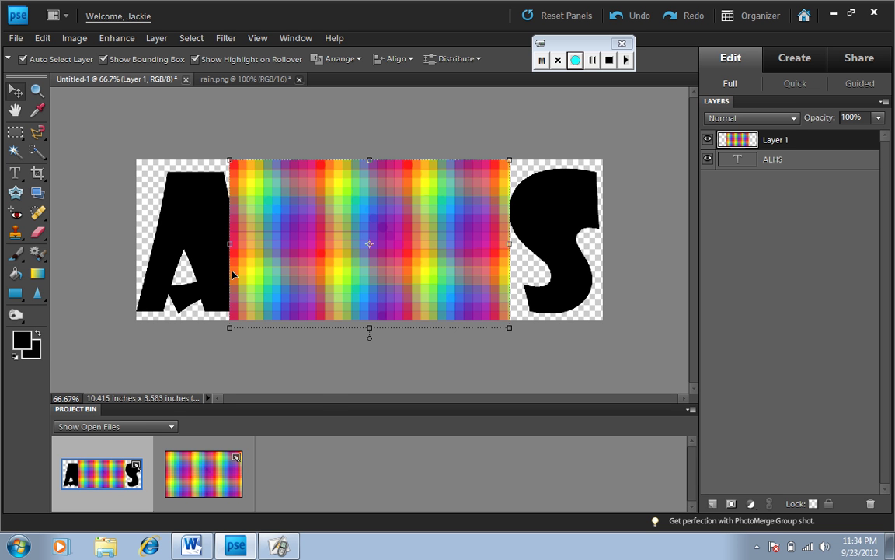
Stretch the pasted rainbow layer to about 167% width so it spans the canvas from edge to edge.
{"action": "left_click", "coordinate": [228, 244]}
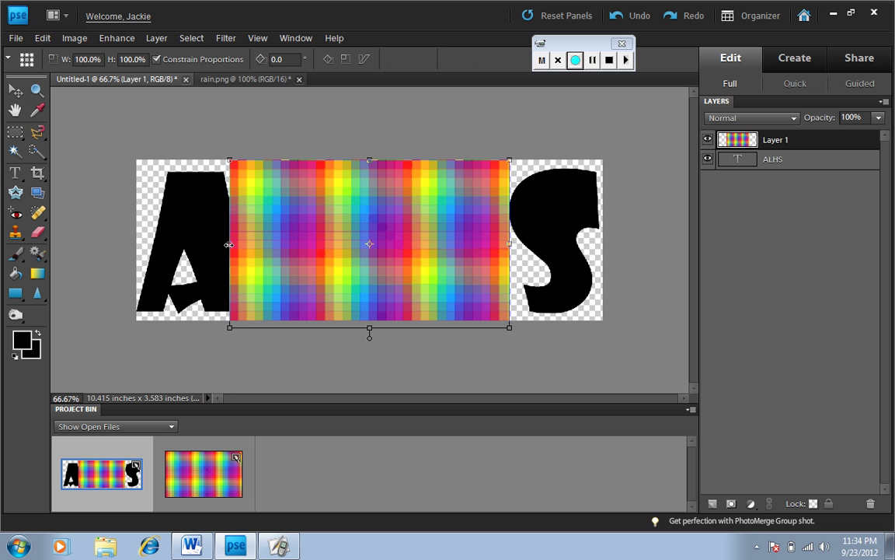
{"action": "left_click_drag", "start_coordinate": [228, 244], "coordinate": [137, 244]}
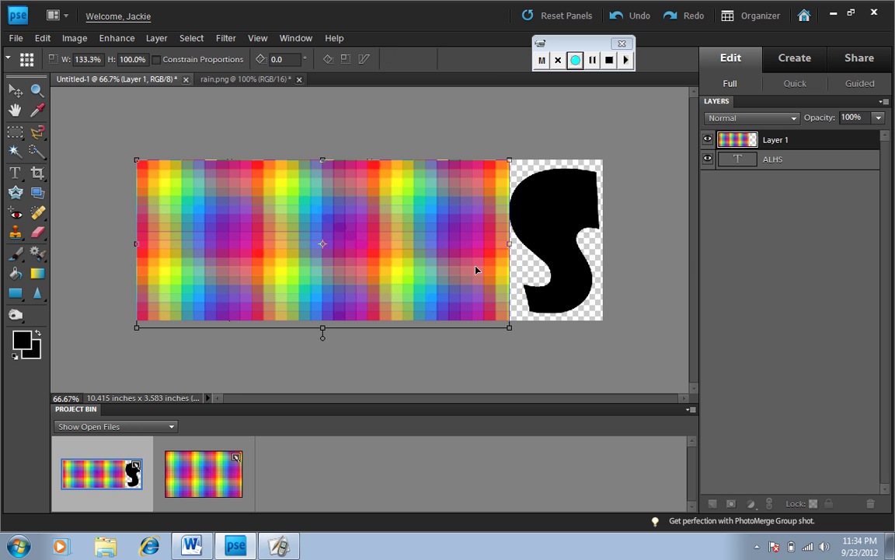
{"action": "left_click_drag", "start_coordinate": [509, 243], "coordinate": [602, 239]}
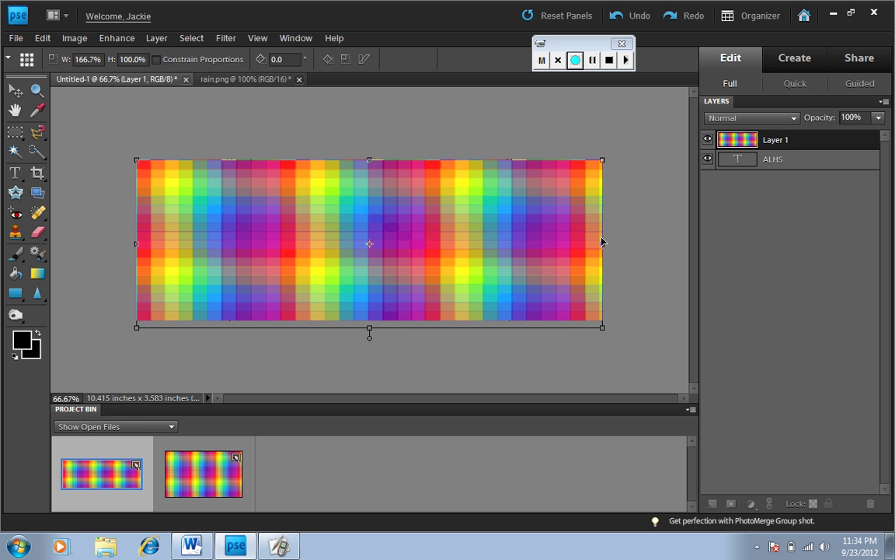
{"action": "left_click", "coordinate": [568, 339]}
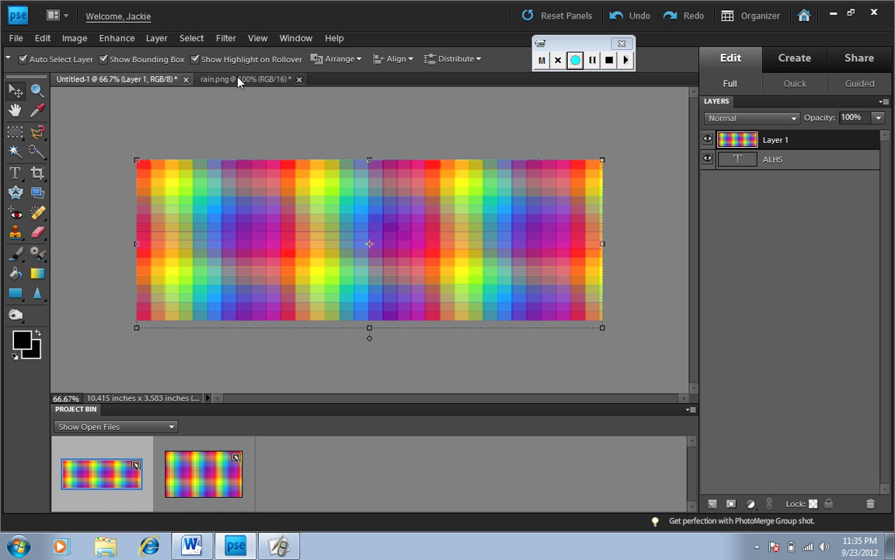
Clip the rainbow layer to the ALHS text with a clipping mask, then deselect the layer.
{"action": "left_click", "coordinate": [152, 38]}
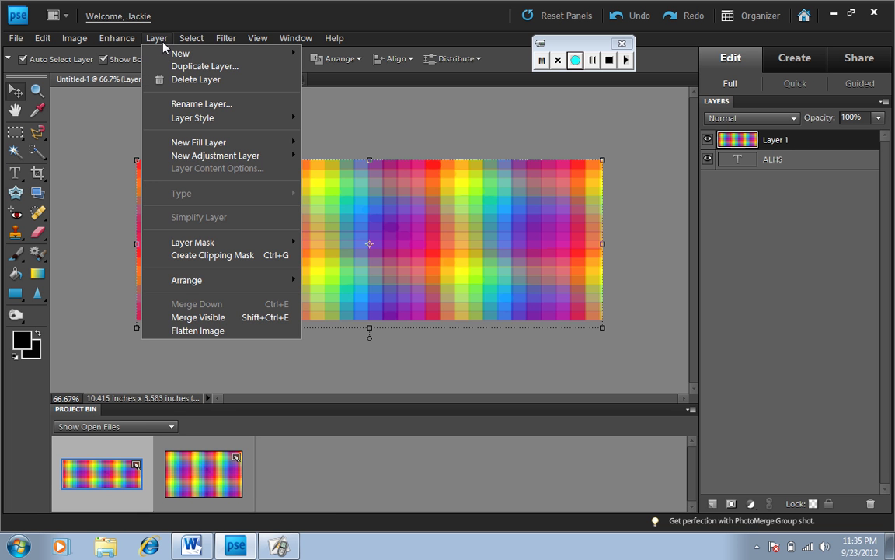
{"action": "left_click", "coordinate": [196, 256]}
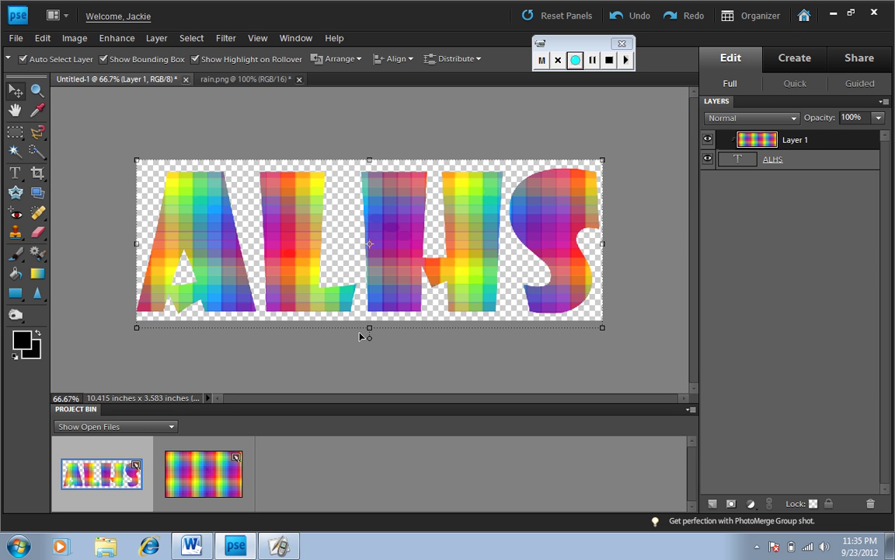
{"action": "left_click", "coordinate": [396, 364]}
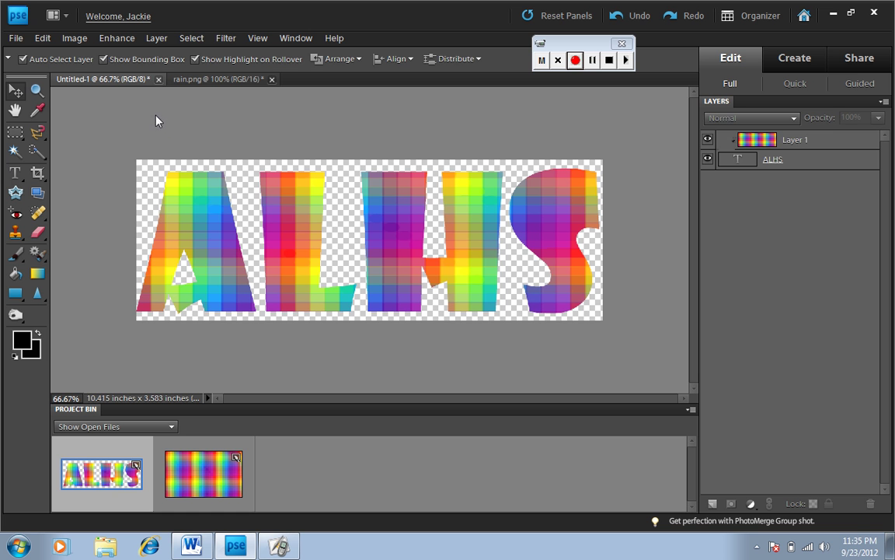
Add a black Stroke layer style at 3 px and 100% opacity to the ALHS text layer.
{"action": "left_click", "coordinate": [187, 190]}
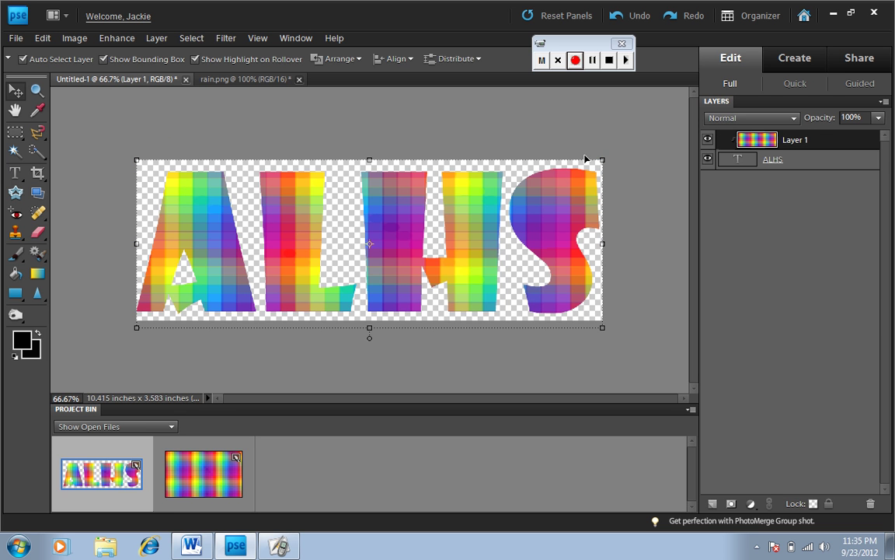
{"action": "left_click", "coordinate": [813, 165]}
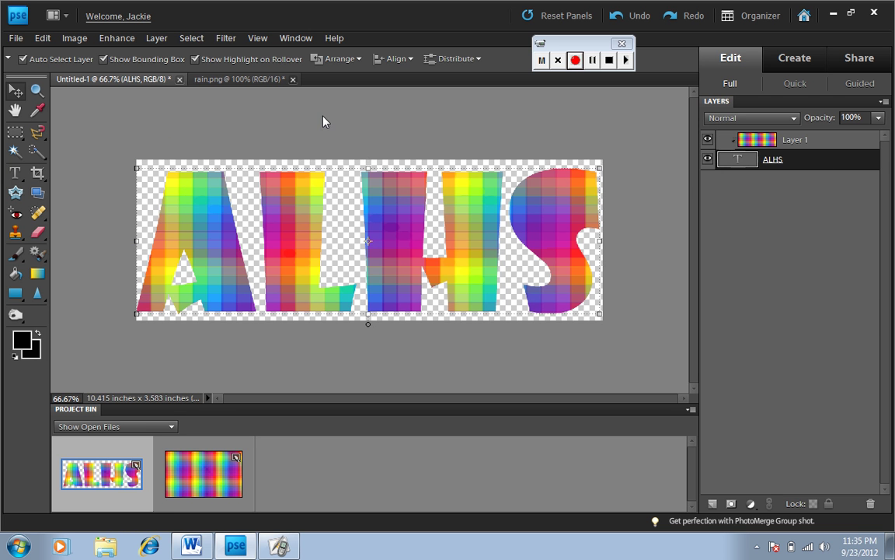
{"action": "left_click", "coordinate": [155, 38]}
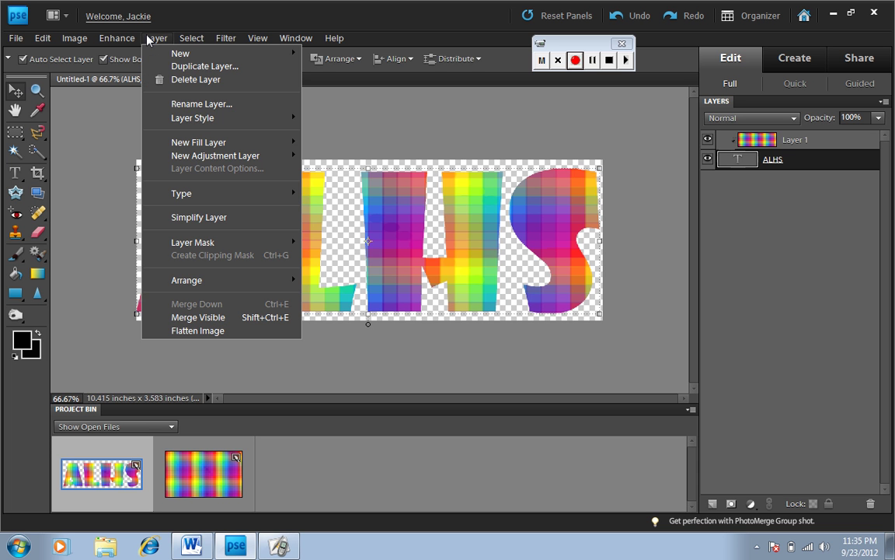
{"action": "mouse_move", "coordinate": [205, 126]}
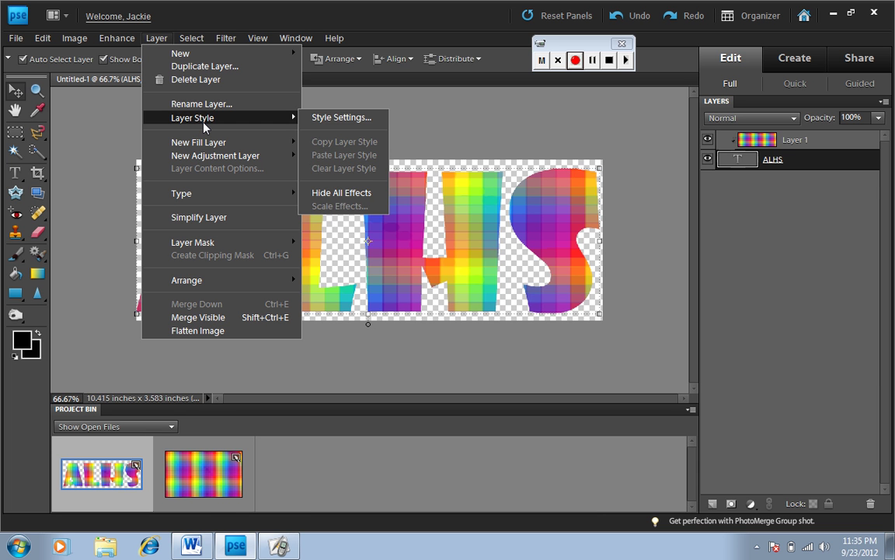
{"action": "left_click", "coordinate": [333, 117]}
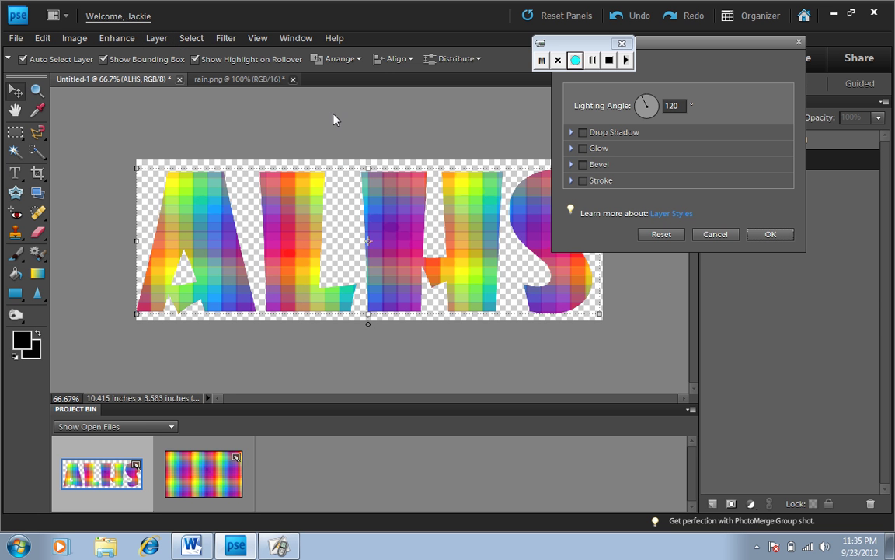
{"action": "left_click", "coordinate": [583, 180]}
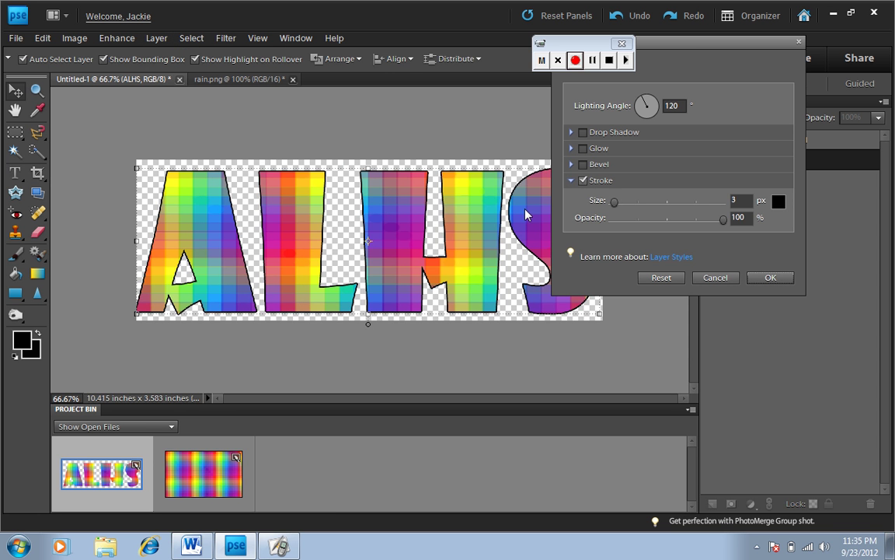
{"action": "left_click", "coordinate": [777, 203]}
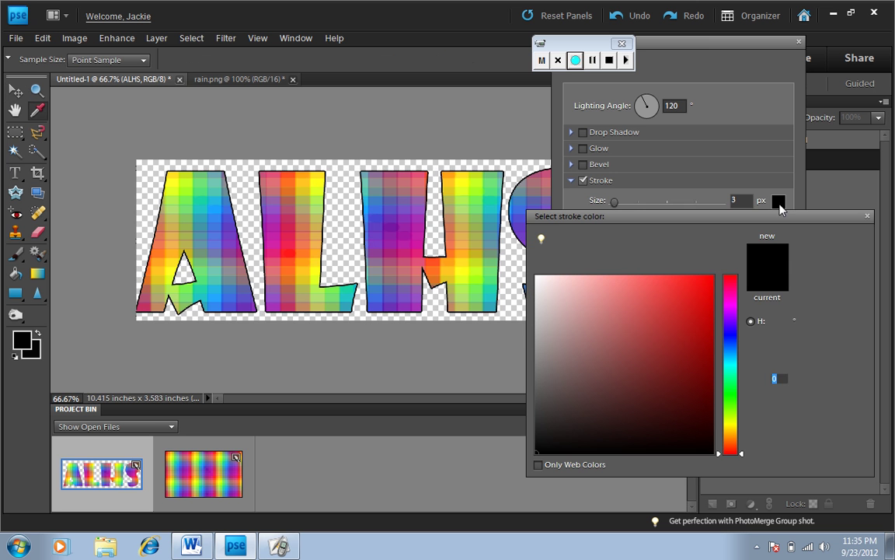
{"action": "left_click", "coordinate": [703, 286]}
{"action": "left_click", "coordinate": [569, 444]}
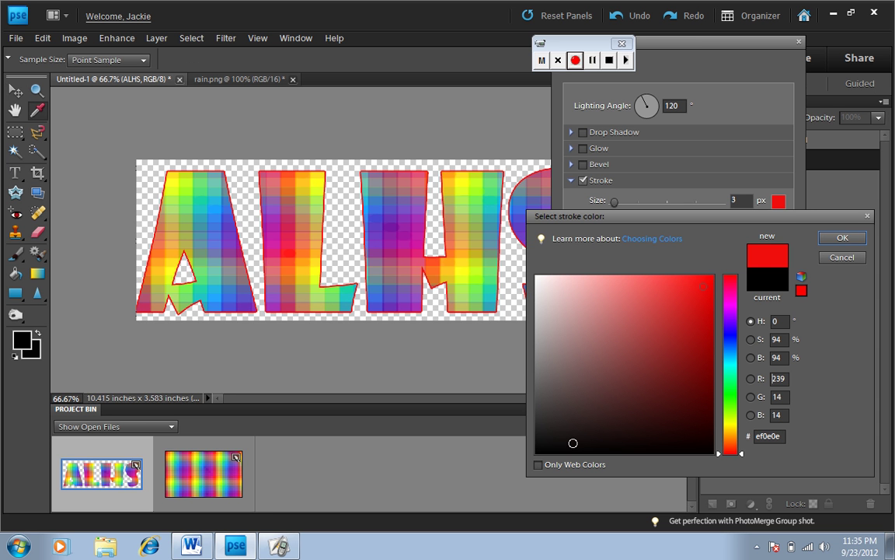
{"action": "left_click", "coordinate": [826, 260]}
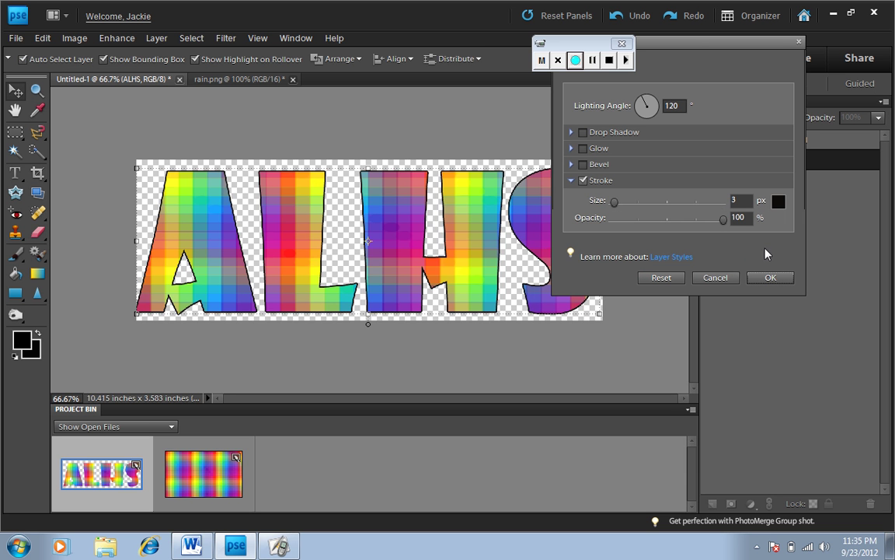
Thicken the text's stroke to 9 px, apply the layer style, and deselect the layer.
{"action": "left_click", "coordinate": [617, 204]}
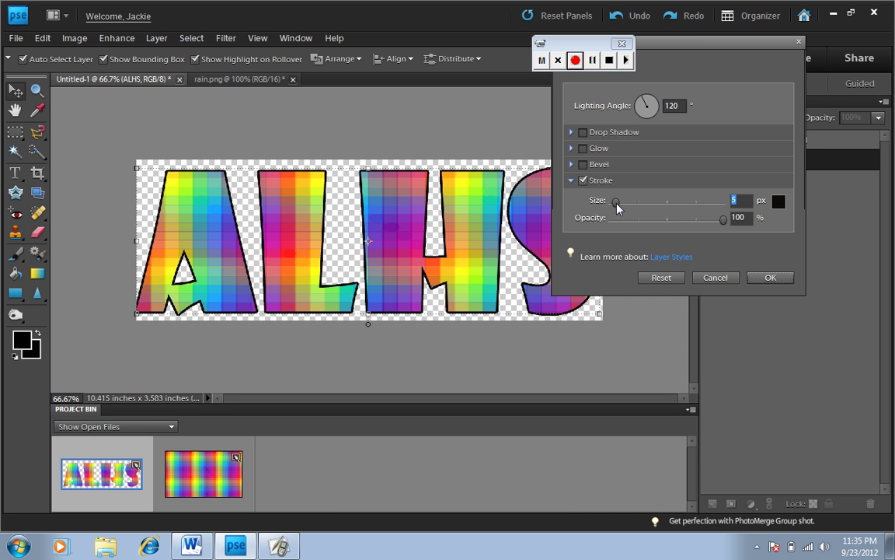
{"action": "left_click_drag", "start_coordinate": [617, 204], "coordinate": [621, 206]}
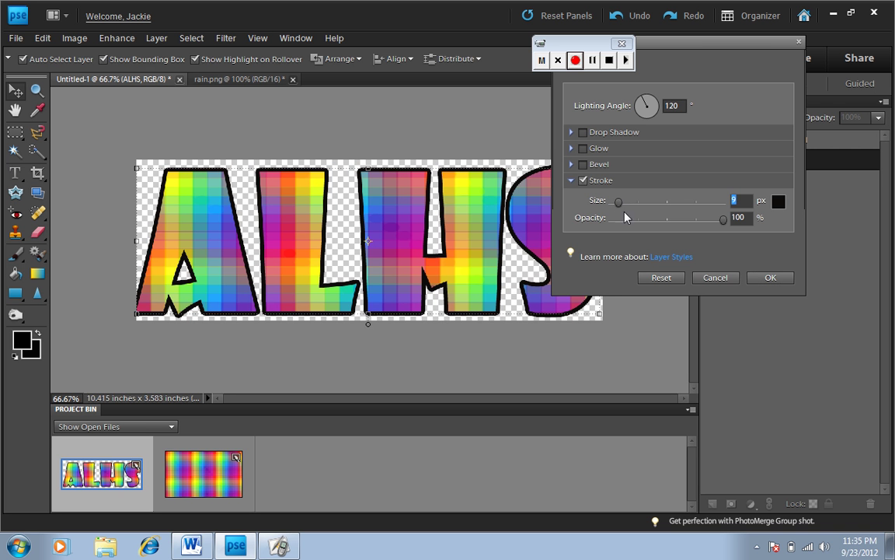
{"action": "left_click", "coordinate": [753, 280]}
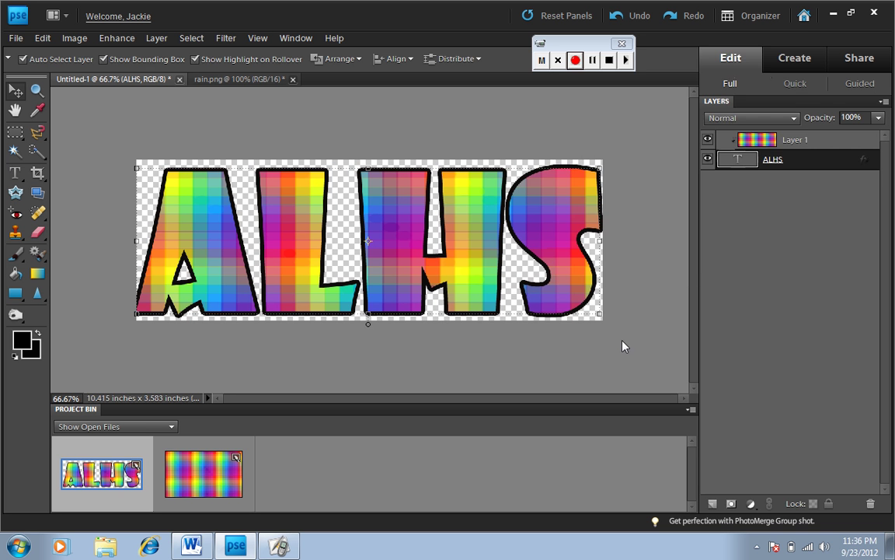
{"action": "left_click", "coordinate": [513, 381]}
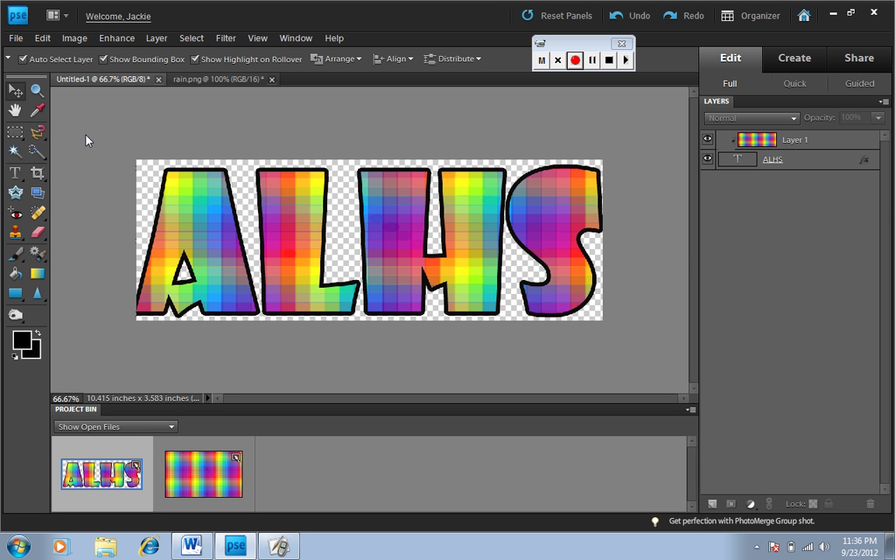
Save the document in My Pictures as the TIFF file EXAMPLE1.tif, keeping layers and transparency, with no image compression.
{"action": "left_click", "coordinate": [17, 39]}
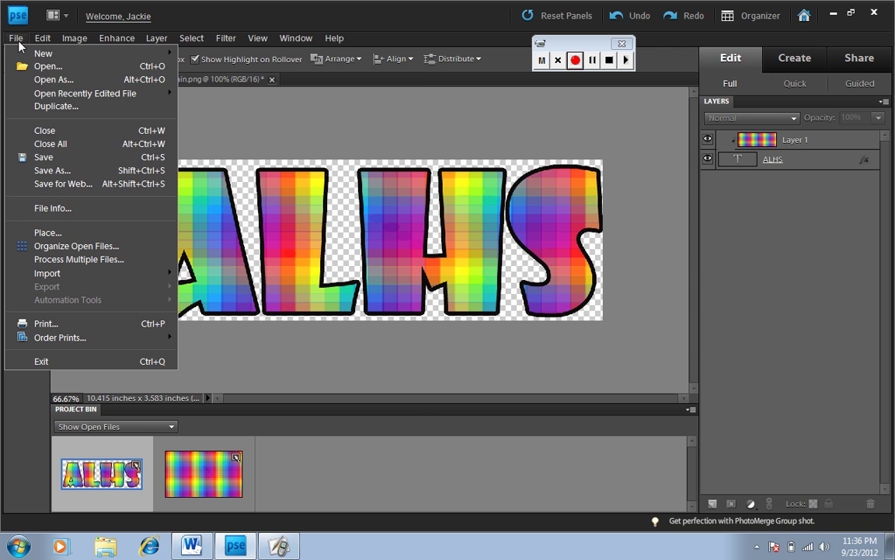
{"action": "left_click", "coordinate": [56, 171]}
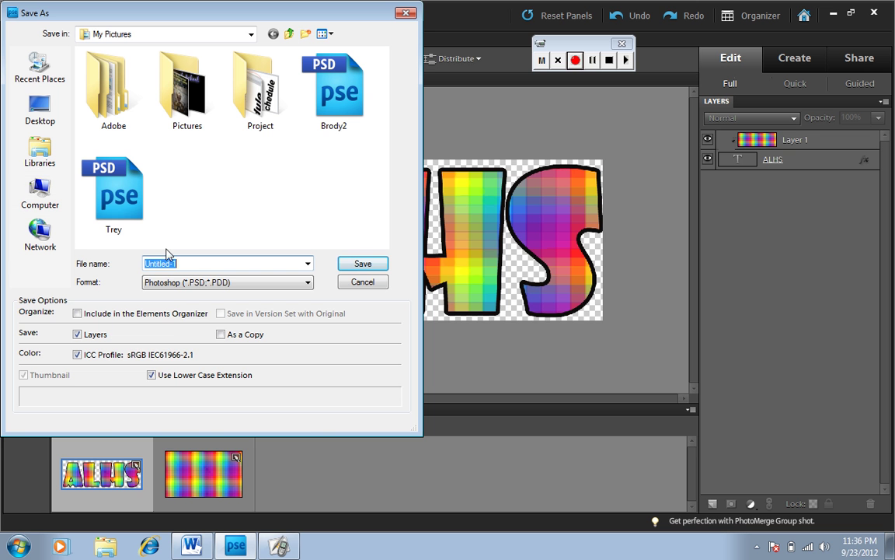
{"action": "left_click", "coordinate": [200, 283]}
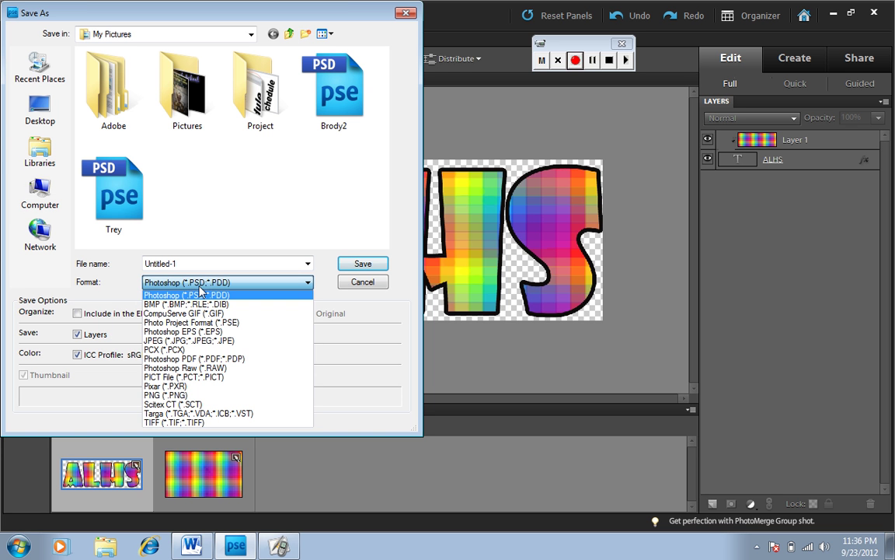
{"action": "left_click", "coordinate": [195, 422]}
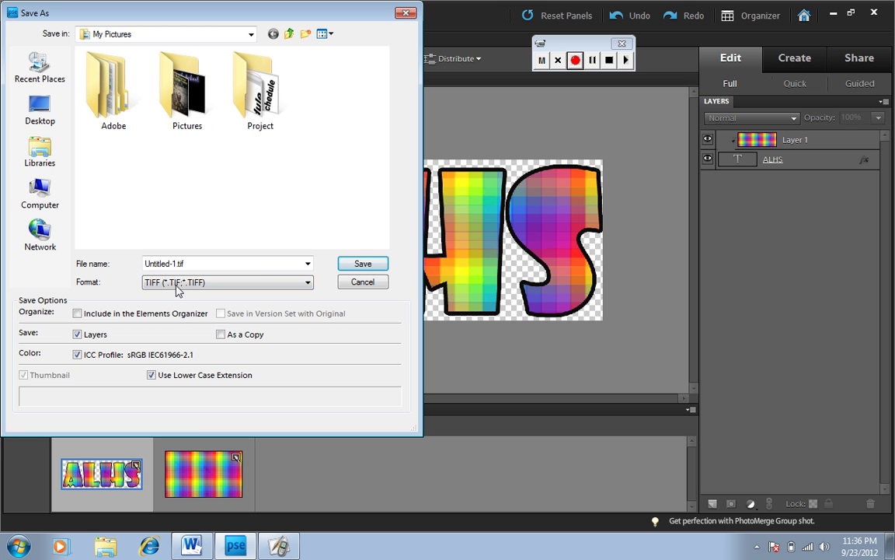
{"action": "double_click", "coordinate": [160, 263]}
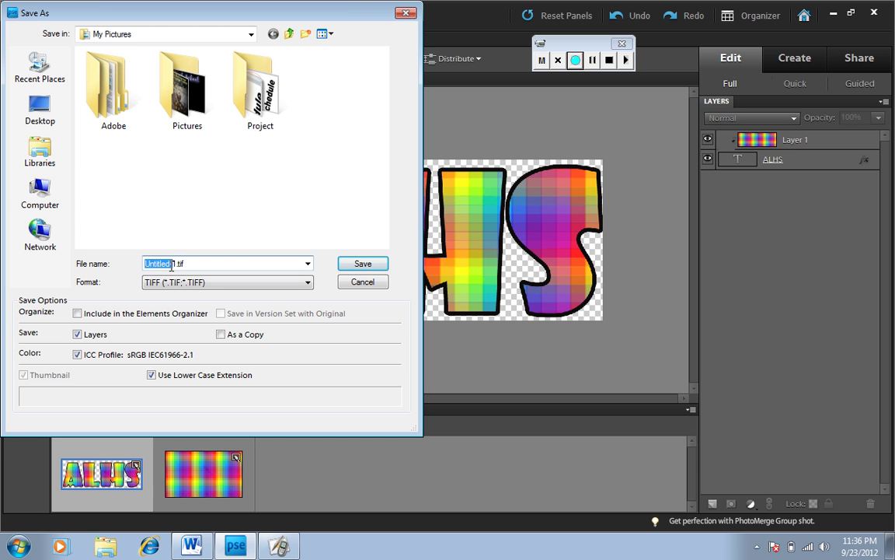
{"action": "type", "text": "EXAMPLE"}
{"action": "left_click", "coordinate": [356, 265]}
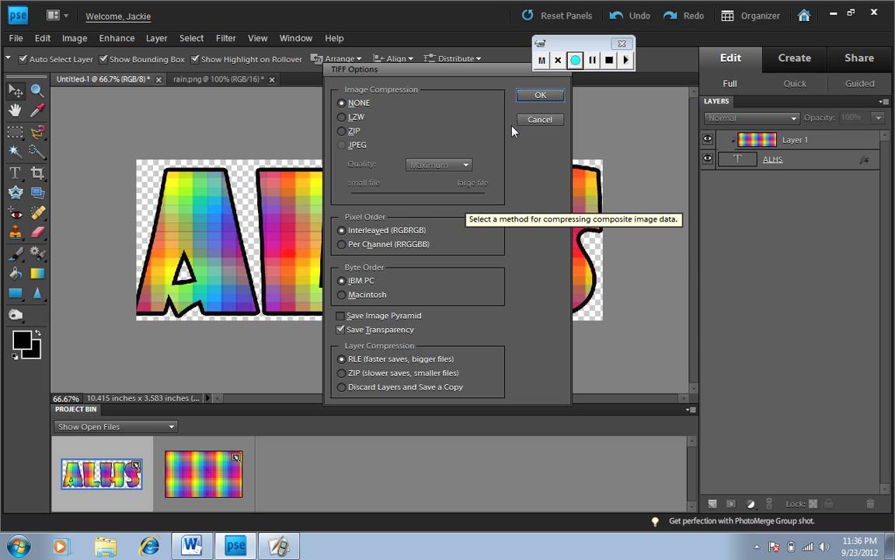
{"action": "left_click", "coordinate": [537, 96]}
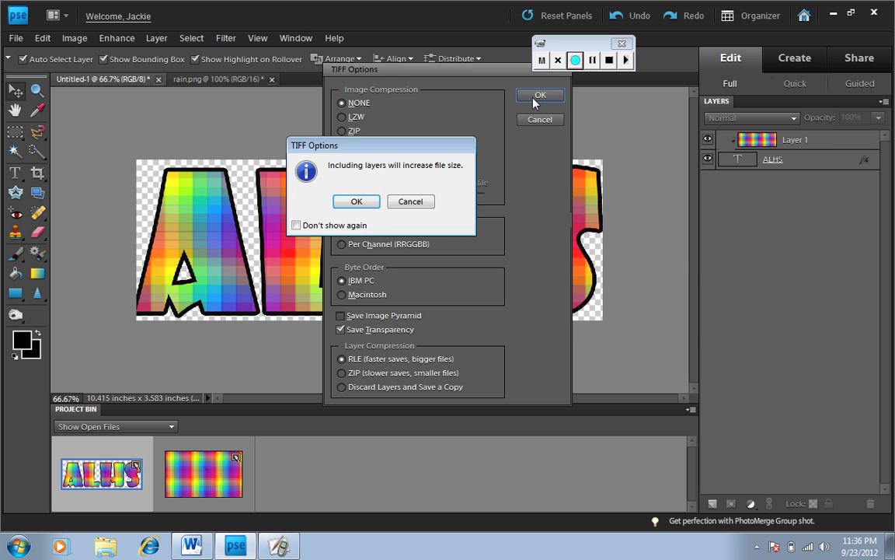
{"action": "left_click", "coordinate": [358, 203]}
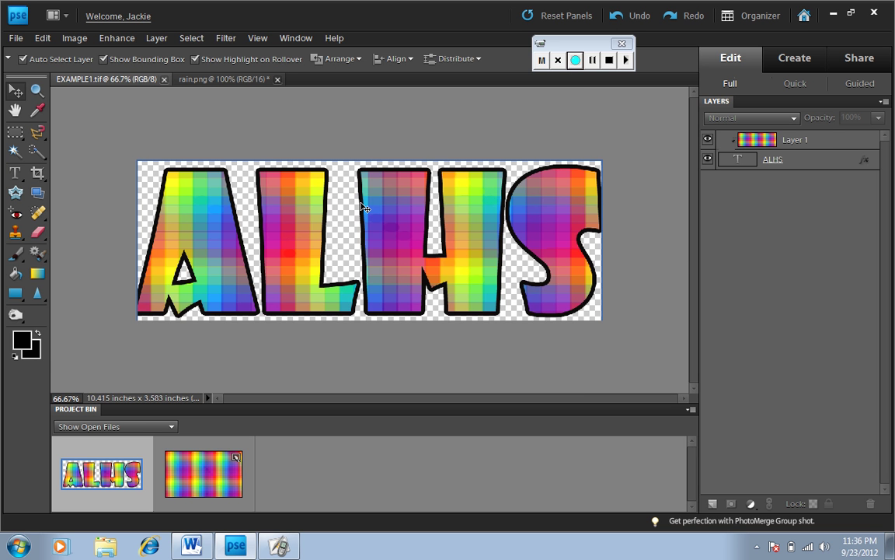